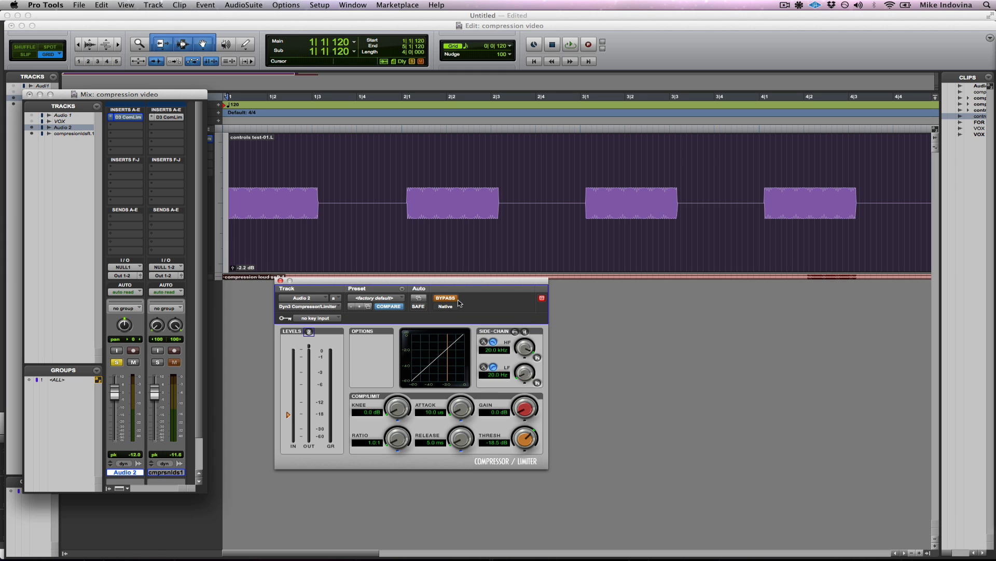
Play the test tones with the compressor bypassed, clearing Audio 2's peak indicator before a second playback to measure its peak level
{"action": "key", "text": "space"}
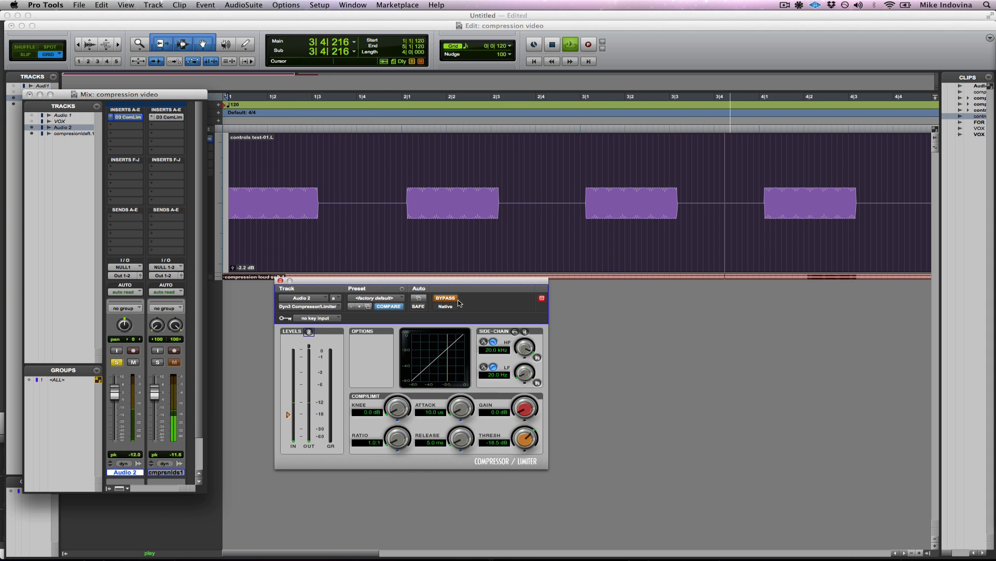
{"action": "key", "text": "space"}
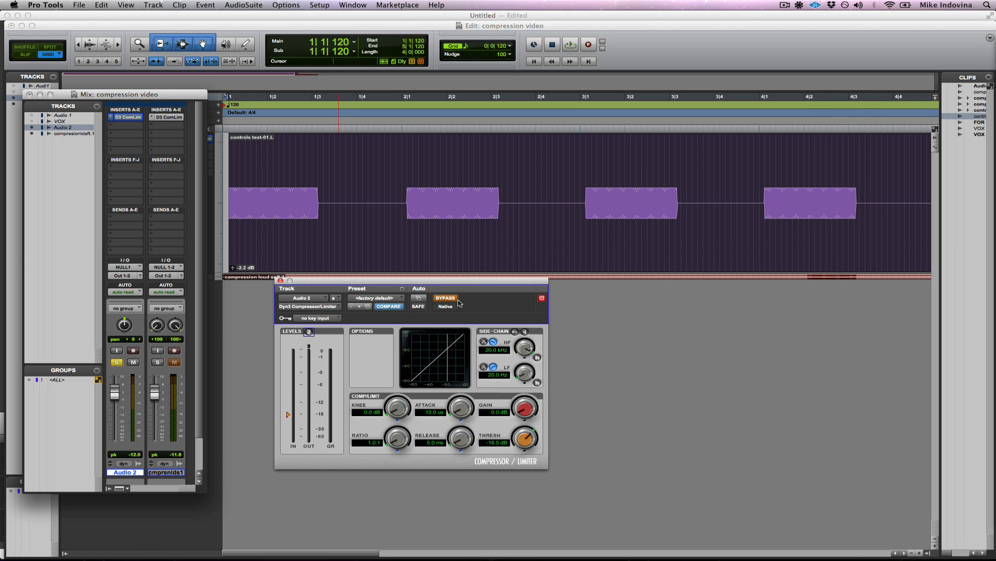
{"action": "left_click", "coordinate": [135, 455], "text": "ctrl+super"}
{"action": "left_click", "coordinate": [135, 455], "text": "ctrl+super"}
{"action": "left_click_drag", "start_coordinate": [114, 399], "coordinate": [115, 399]}
{"action": "left_click", "coordinate": [135, 456], "text": "ctrl+super"}
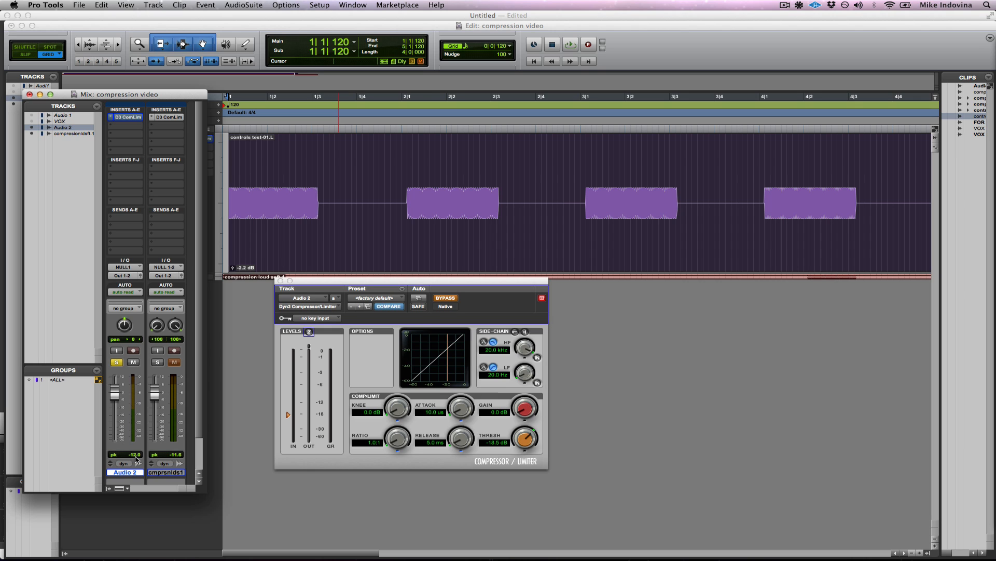
{"action": "left_click", "coordinate": [134, 455]}
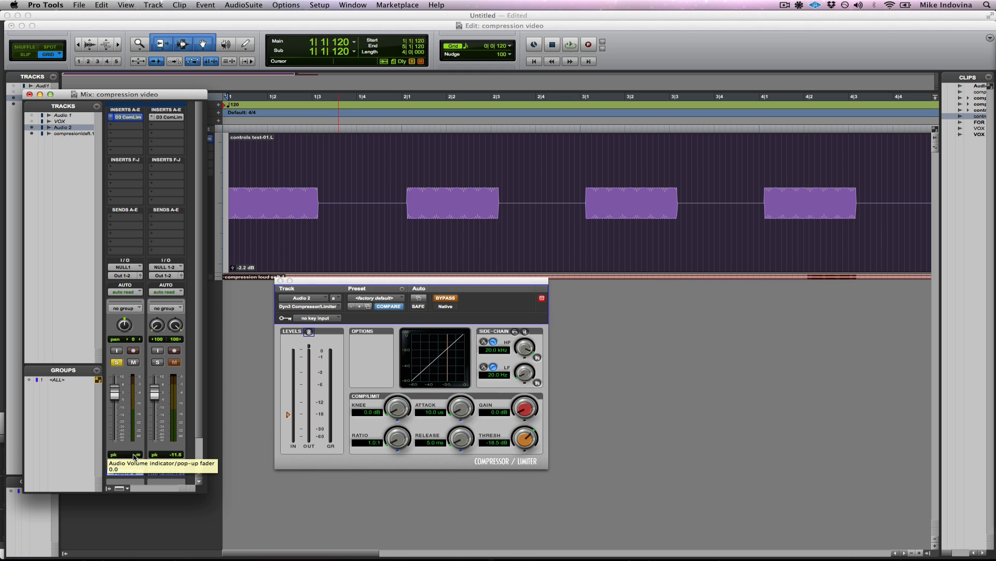
{"action": "left_click", "coordinate": [134, 455], "text": "ctrl+super"}
{"action": "left_click", "coordinate": [134, 455], "text": "ctrl+super"}
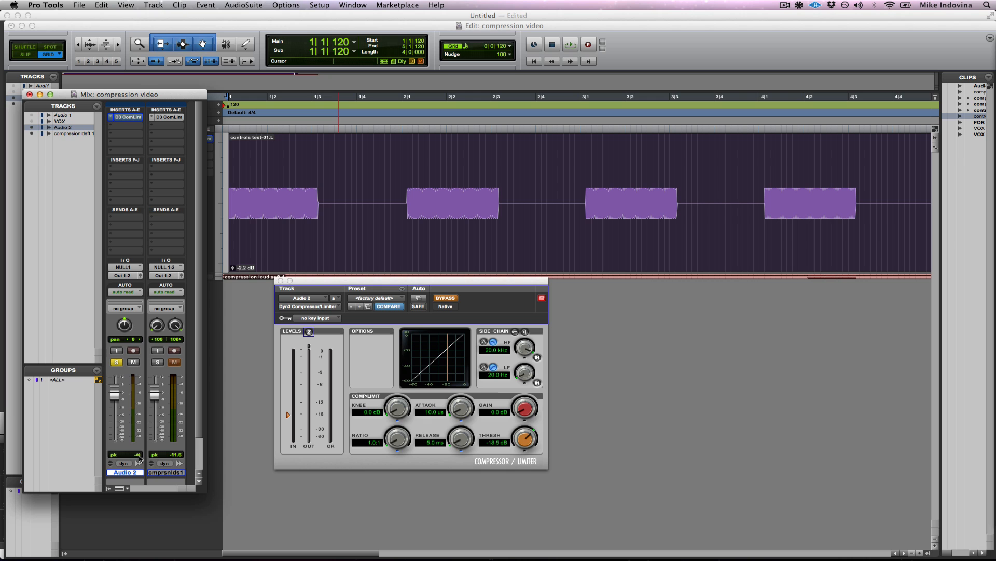
{"action": "key", "text": "space"}
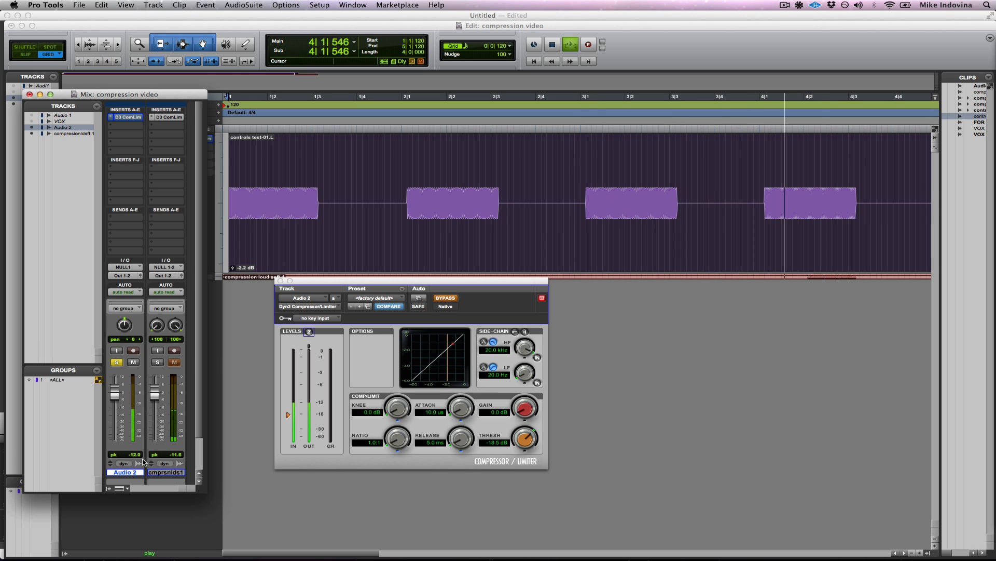
{"action": "key", "text": "space"}
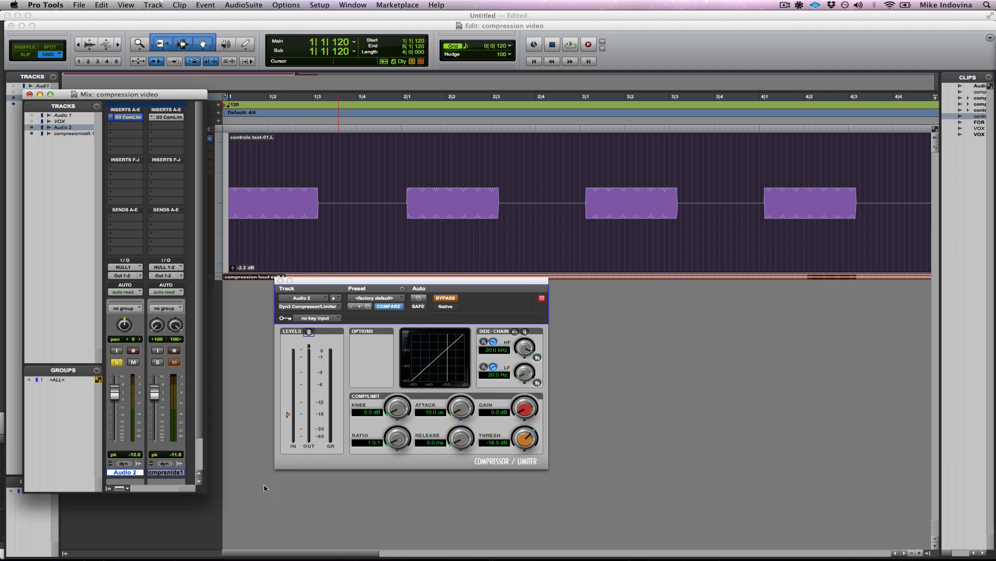
Take the Audio 2 compressor out of bypass and lower its threshold to about -31.5 dB while the tones play
{"action": "left_click", "coordinate": [451, 300]}
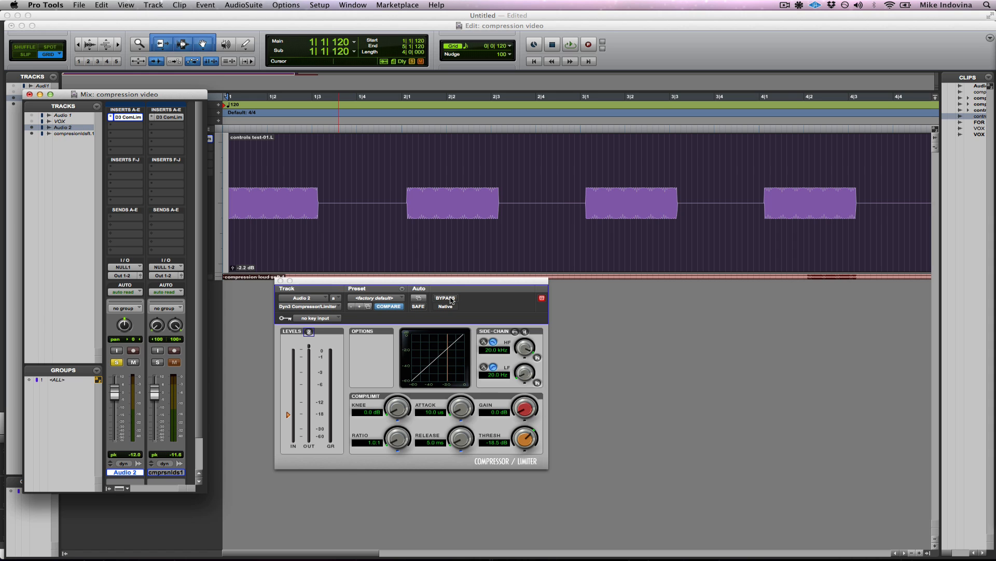
{"action": "left_click", "coordinate": [525, 437]}
{"action": "left_click_drag", "start_coordinate": [524, 437], "coordinate": [519, 449]}
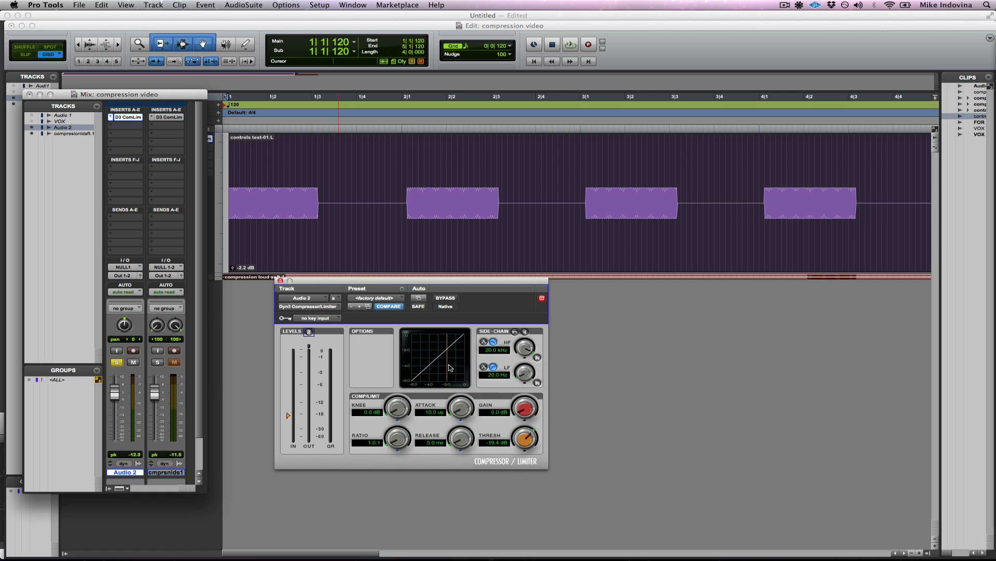
{"action": "key", "text": "space"}
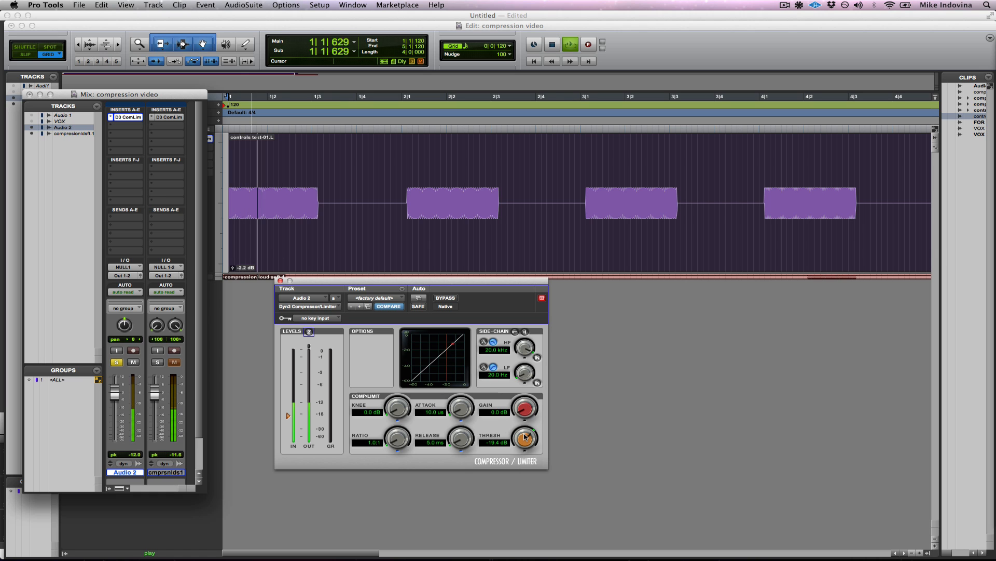
{"action": "left_click_drag", "start_coordinate": [527, 438], "coordinate": [484, 461]}
{"action": "key", "text": "space"}
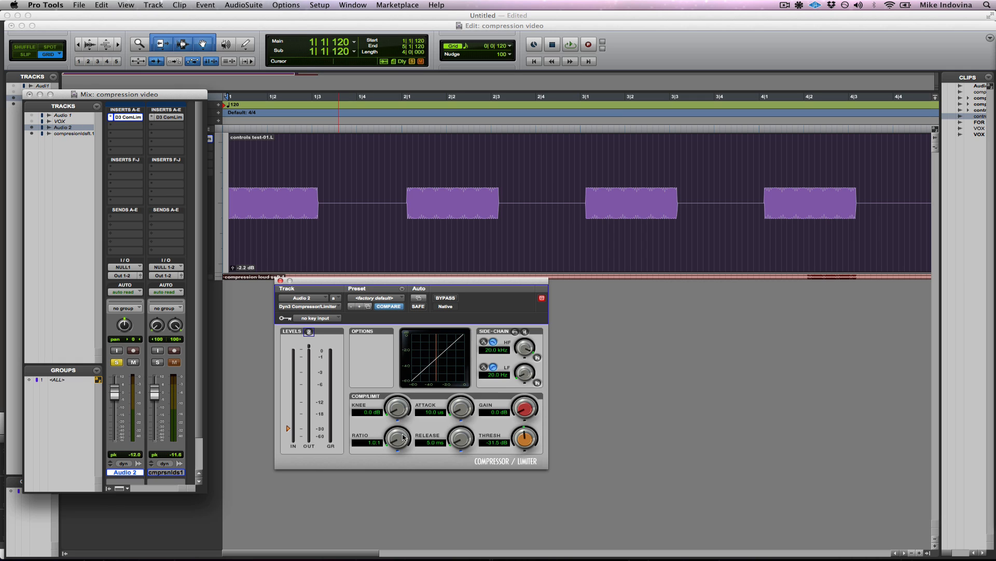
Raise the compressor's ratio to about 2.1:1 and adjust the threshold to about -31.8 dB during playback
{"action": "key", "text": "space"}
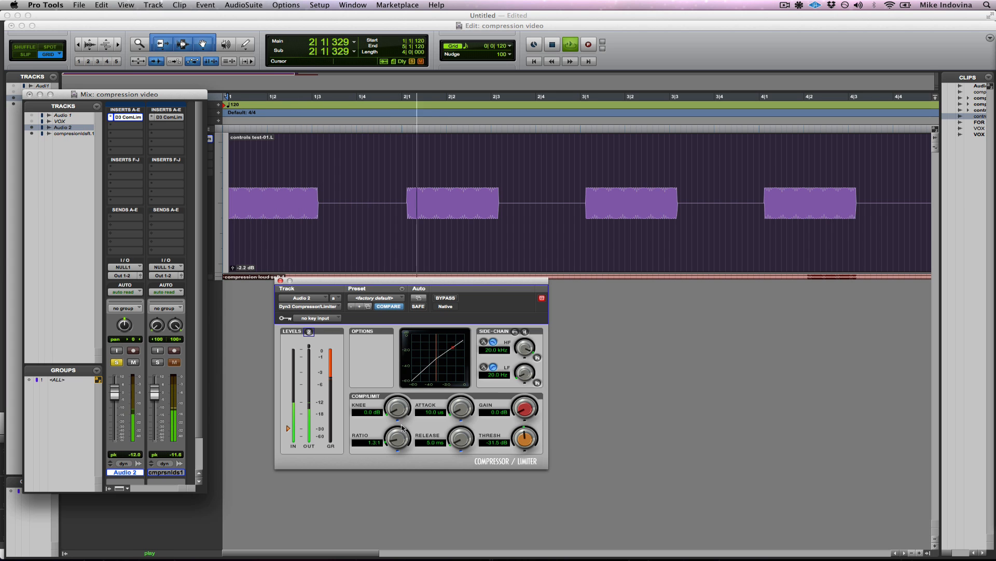
{"action": "left_click_drag", "start_coordinate": [400, 440], "coordinate": [420, 415]}
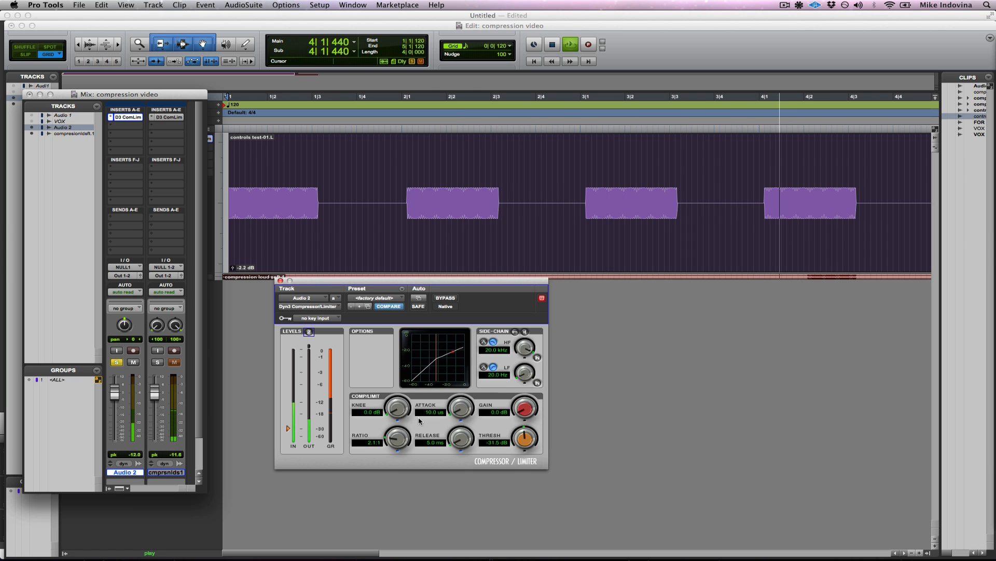
{"action": "key", "text": "space"}
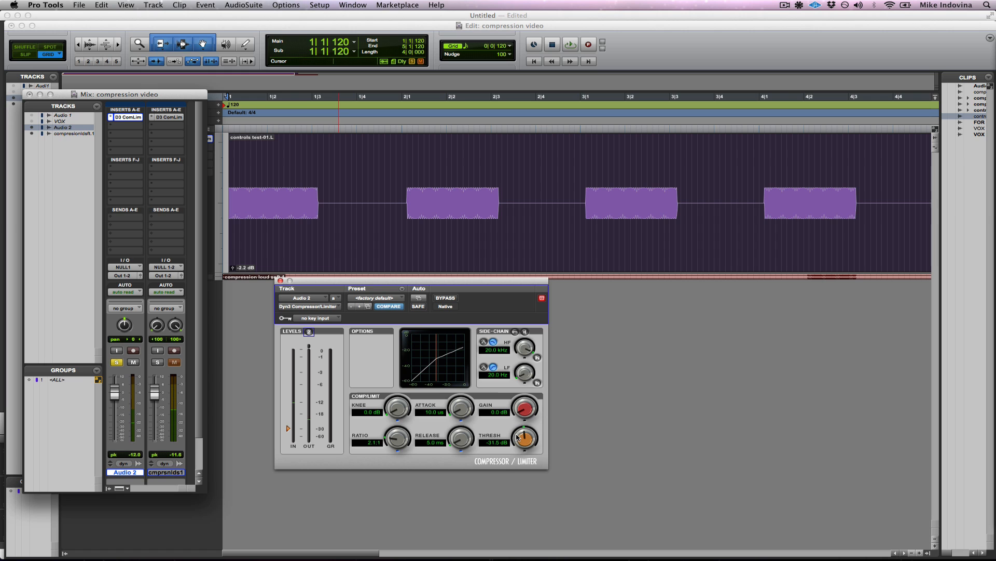
{"action": "key", "text": "space"}
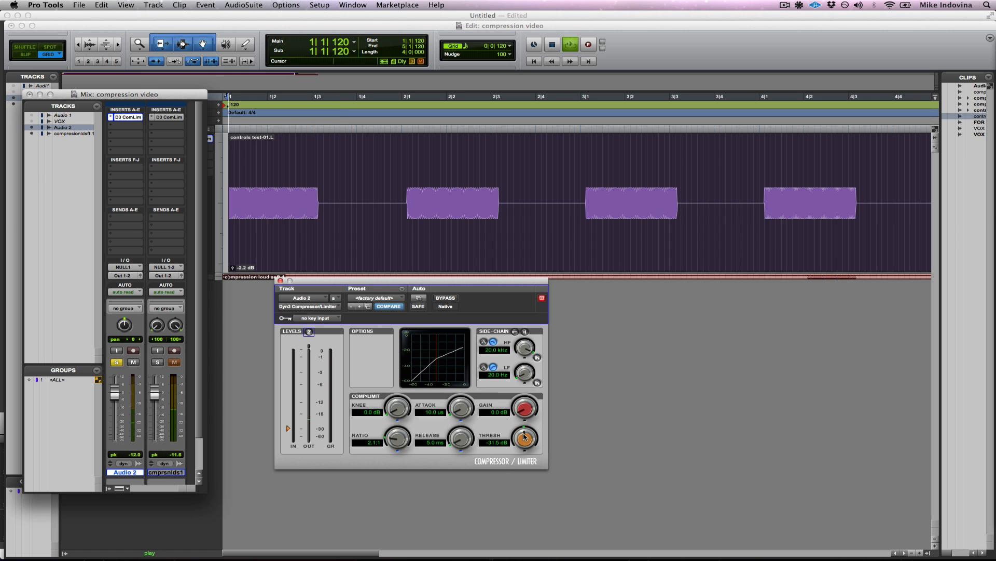
{"action": "mouse_move", "coordinate": [522, 436]}
{"action": "left_mouse_down"}
{"action": "mouse_move", "coordinate": [492, 460]}
{"action": "mouse_move", "coordinate": [513, 430]}
{"action": "left_mouse_up"}
{"action": "key", "text": "space"}
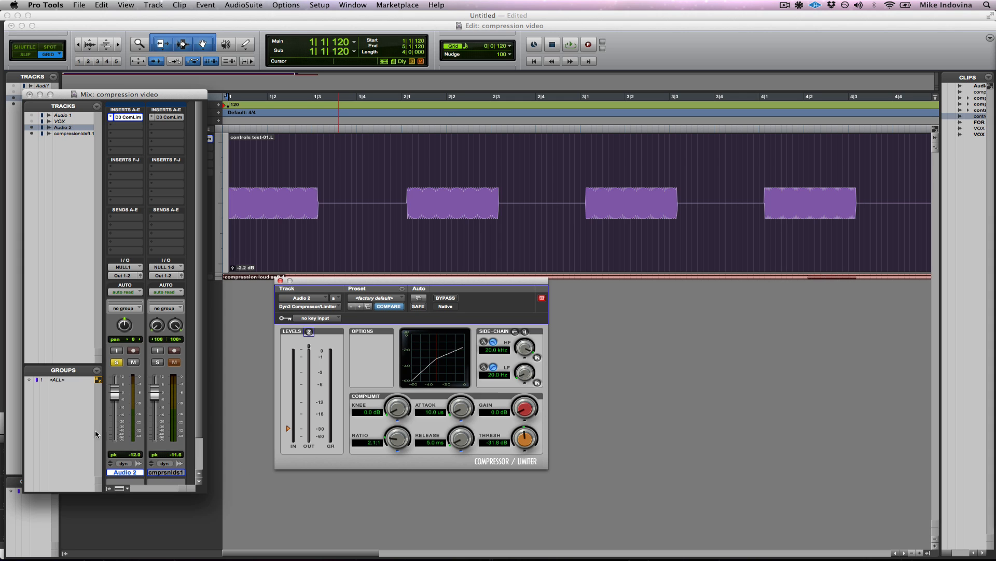
Set the Audio 2 compressor's ratio to 6:1 and its threshold to -24 dB
{"action": "left_click", "coordinate": [372, 442]}
{"action": "left_click_drag", "start_coordinate": [371, 442], "coordinate": [343, 443]}
{"action": "type", "text": "6"}
{"action": "key", "text": "Return"}
{"action": "left_click", "coordinate": [492, 442]}
{"action": "left_click_drag", "start_coordinate": [503, 443], "coordinate": [449, 443]}
{"action": "type", "text": "-24"}
{"action": "key", "text": "Return"}
Clear Audio 2's peak indicator and play the tones to measure the compressed peak level
{"action": "key", "text": "super+Tab"}
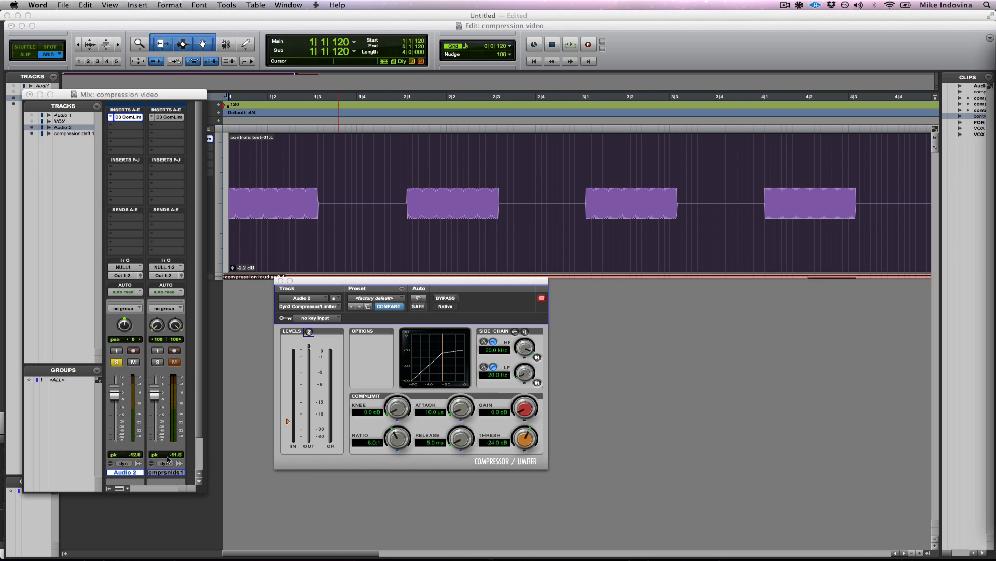
{"action": "left_click", "coordinate": [138, 457]}
{"action": "key", "text": "space"}
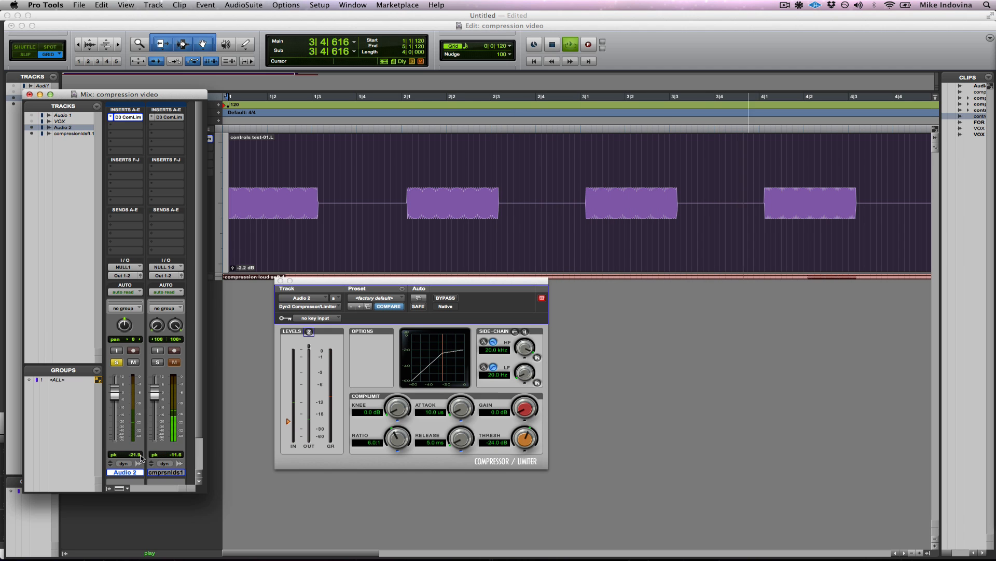
{"action": "key", "text": "space"}
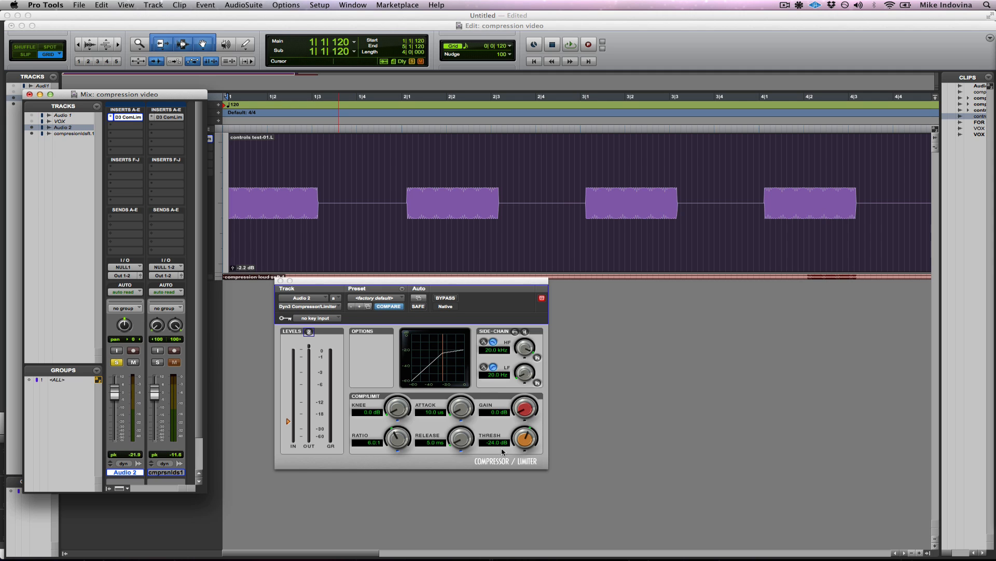
Lower the threshold to about -40.2 dB, raise the ratio to about 10.9:1 and start playback
{"action": "left_click_drag", "start_coordinate": [526, 445], "coordinate": [501, 471]}
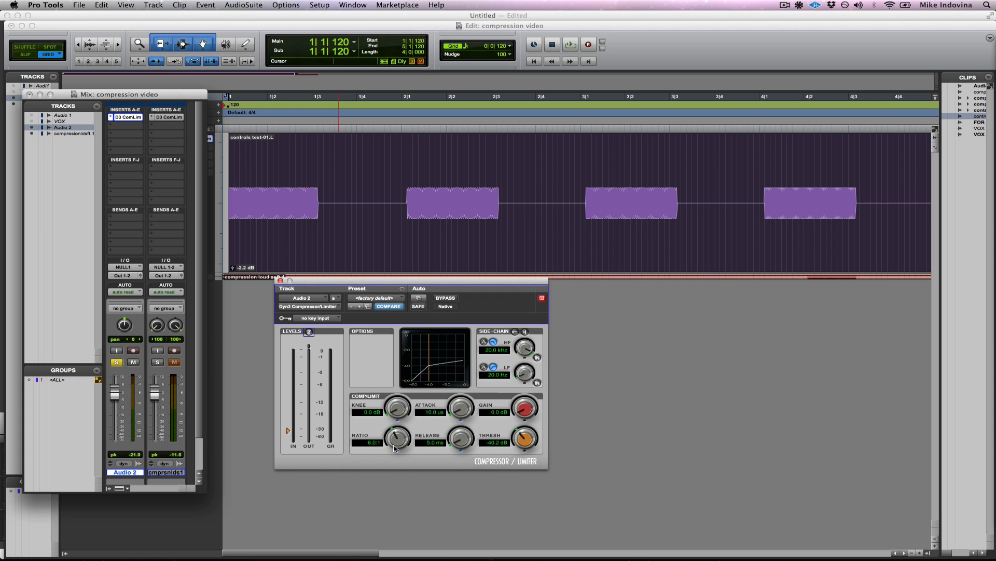
{"action": "left_click_drag", "start_coordinate": [395, 444], "coordinate": [400, 435]}
{"action": "key", "text": "space"}
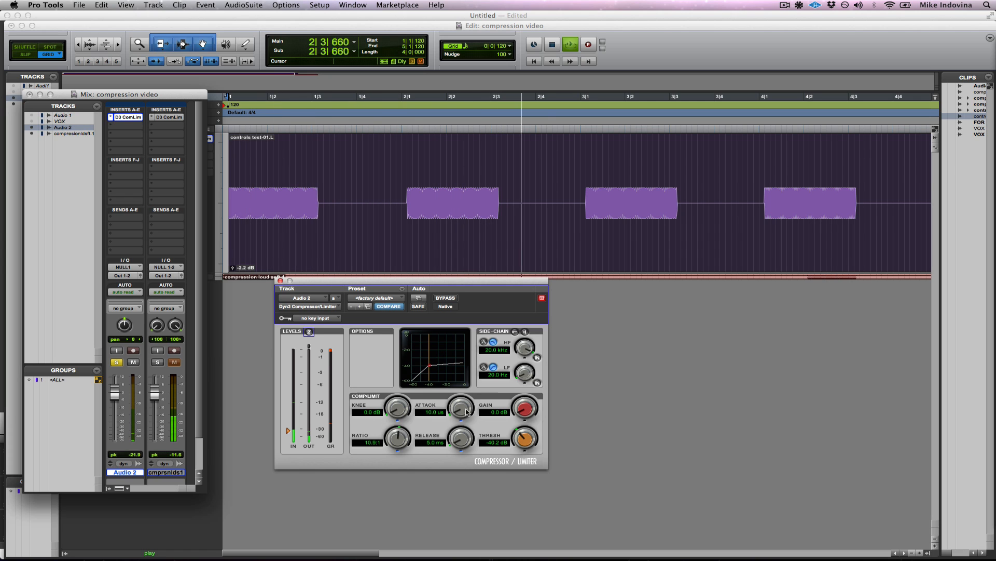
Lengthen the compressor's attack to about 6.4 ms and raise the threshold to about -28.5 dB while the tones play
{"action": "left_click_drag", "start_coordinate": [462, 413], "coordinate": [464, 355]}
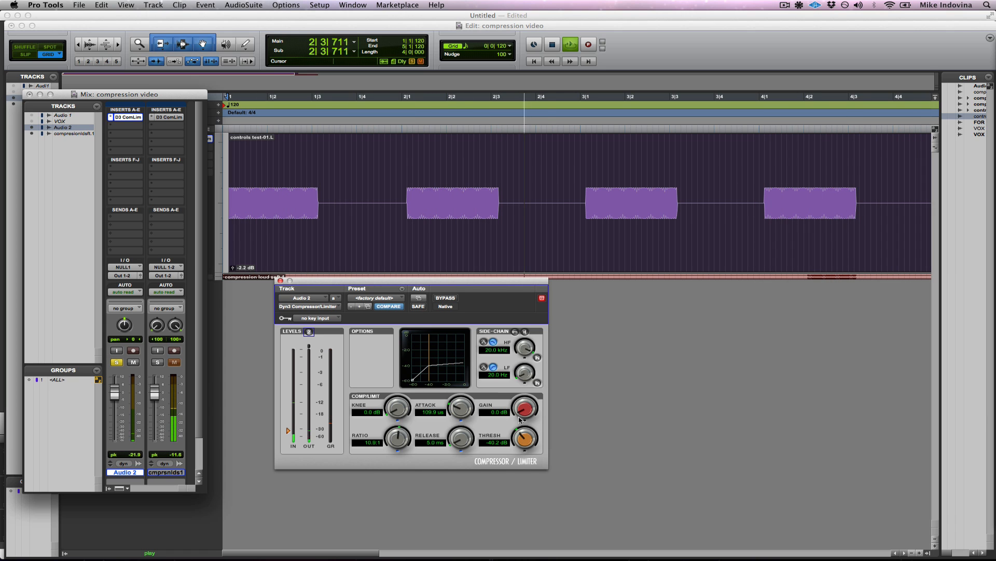
{"action": "left_click_drag", "start_coordinate": [529, 438], "coordinate": [540, 416]}
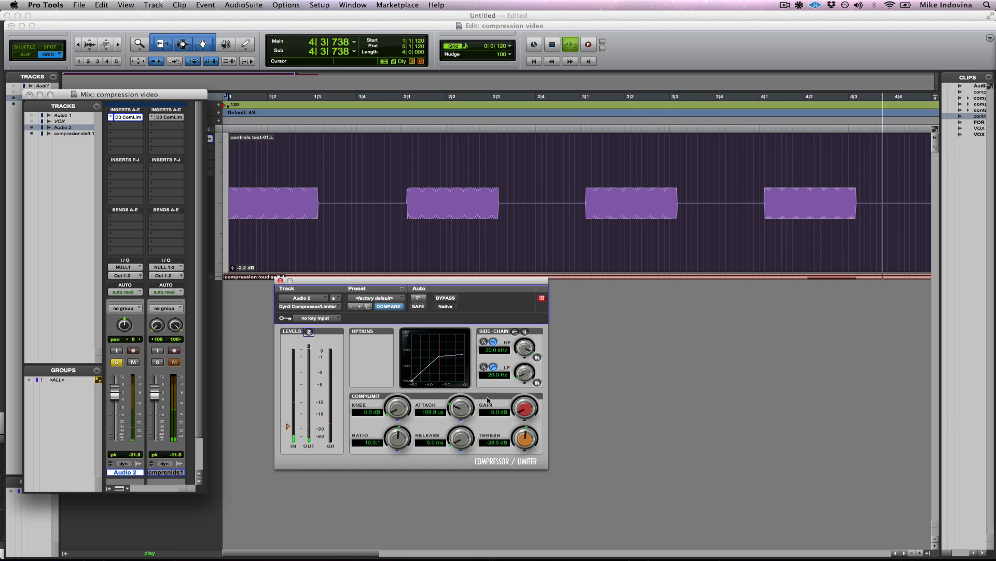
{"action": "left_click_drag", "start_coordinate": [461, 409], "coordinate": [480, 390]}
{"action": "key", "text": "space"}
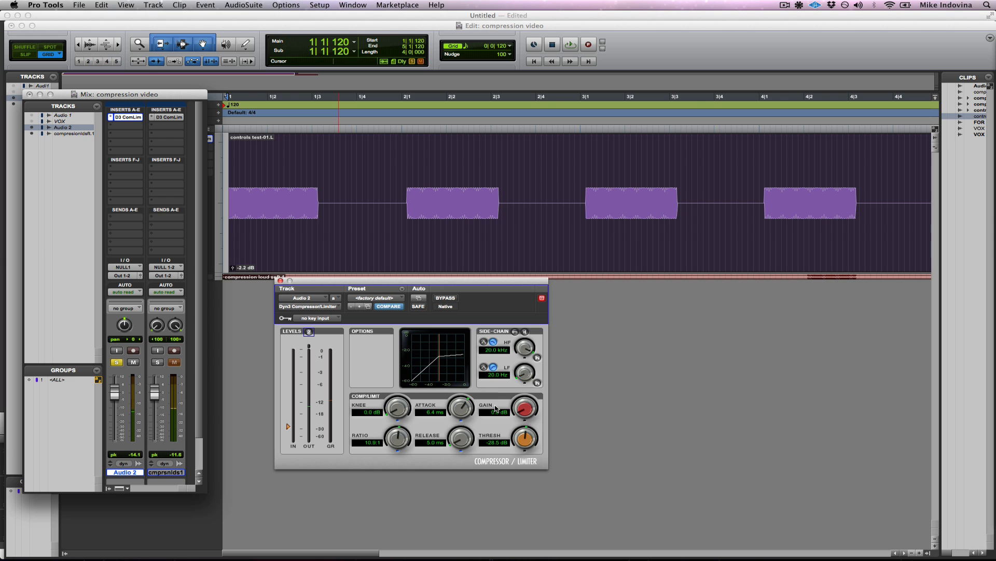
Play the tones again and lengthen the compressor's attack to about 80.6 ms
{"action": "key", "text": "space"}
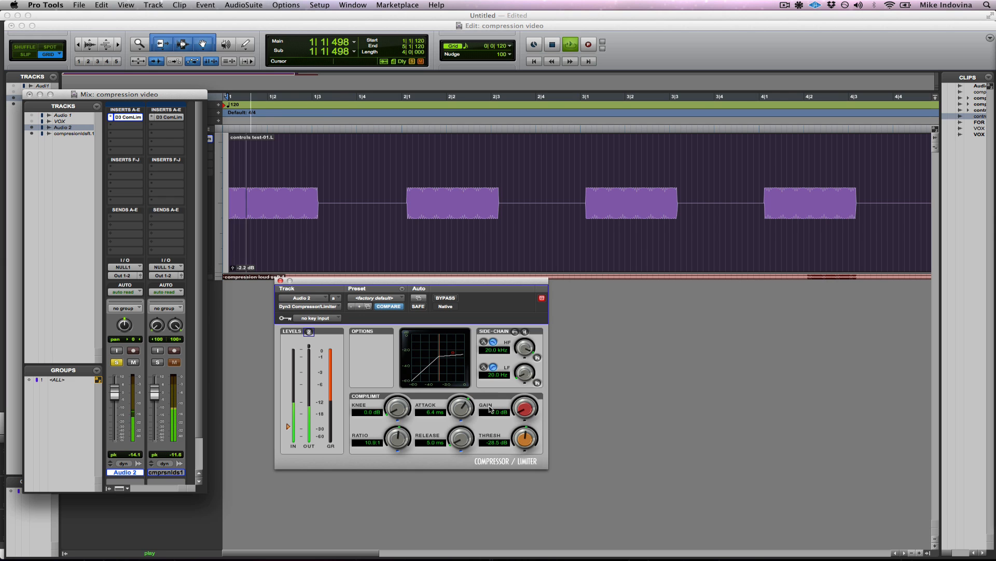
{"action": "left_click_drag", "start_coordinate": [467, 414], "coordinate": [486, 390]}
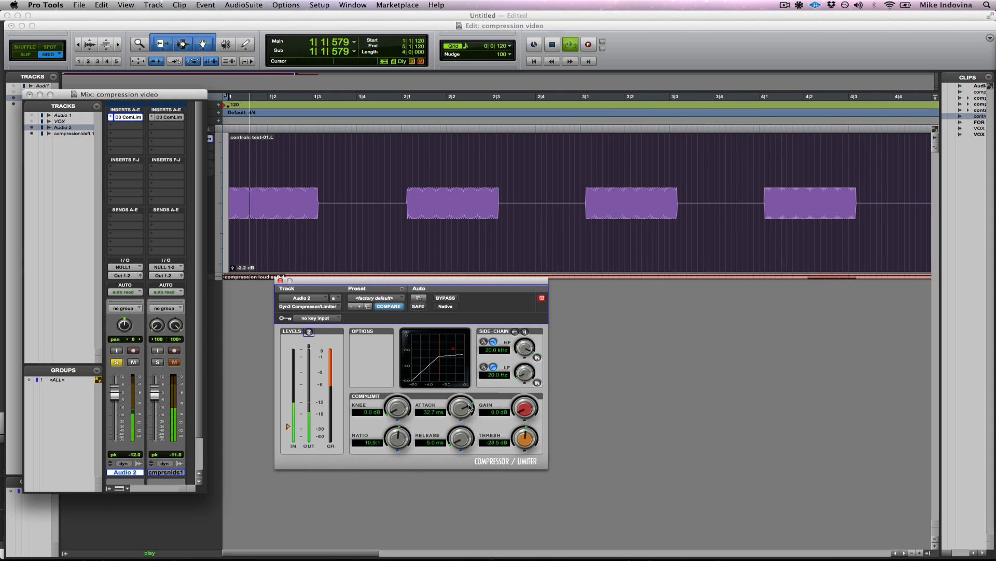
{"action": "mouse_move", "coordinate": [466, 406]}
{"action": "left_mouse_down"}
{"action": "mouse_move", "coordinate": [486, 392]}
{"action": "mouse_move", "coordinate": [482, 405]}
{"action": "left_mouse_up"}
{"action": "key", "text": "space"}
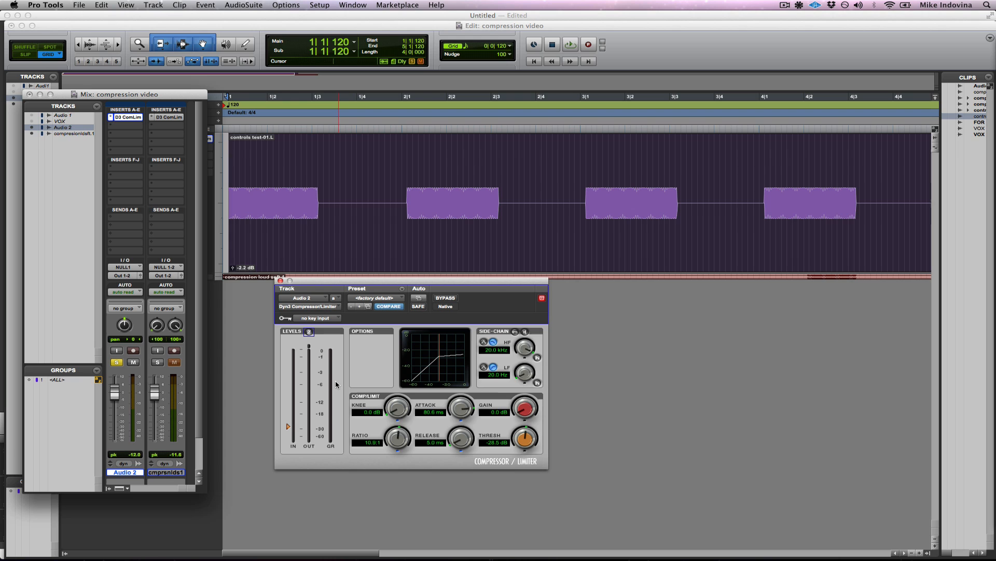
Lengthen the Audio 2 compressor's release to about 379.1 ms while the tones play, and stop playback
{"action": "key", "text": "space"}
{"action": "left_click_drag", "start_coordinate": [458, 442], "coordinate": [479, 383]}
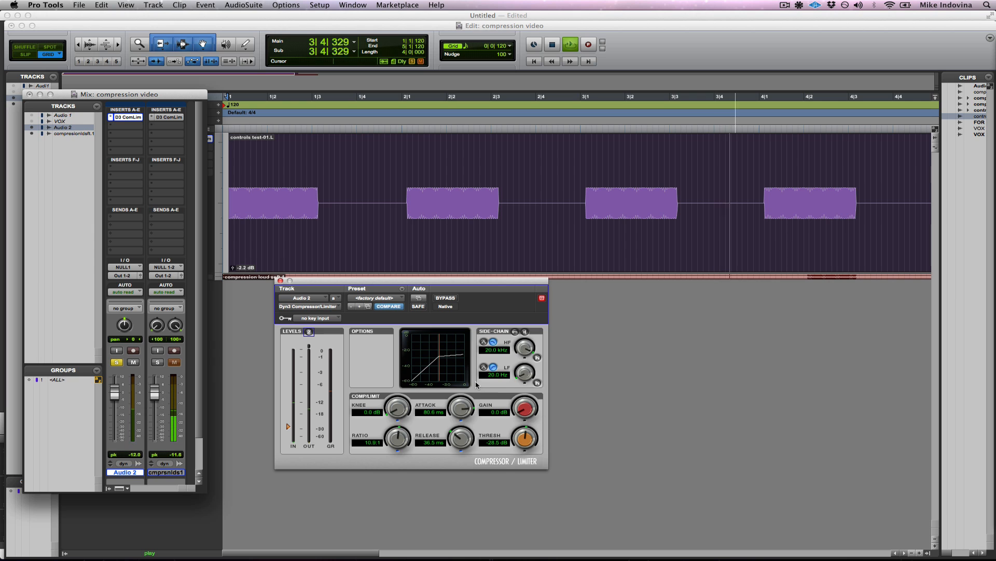
{"action": "left_click_drag", "start_coordinate": [464, 435], "coordinate": [469, 417]}
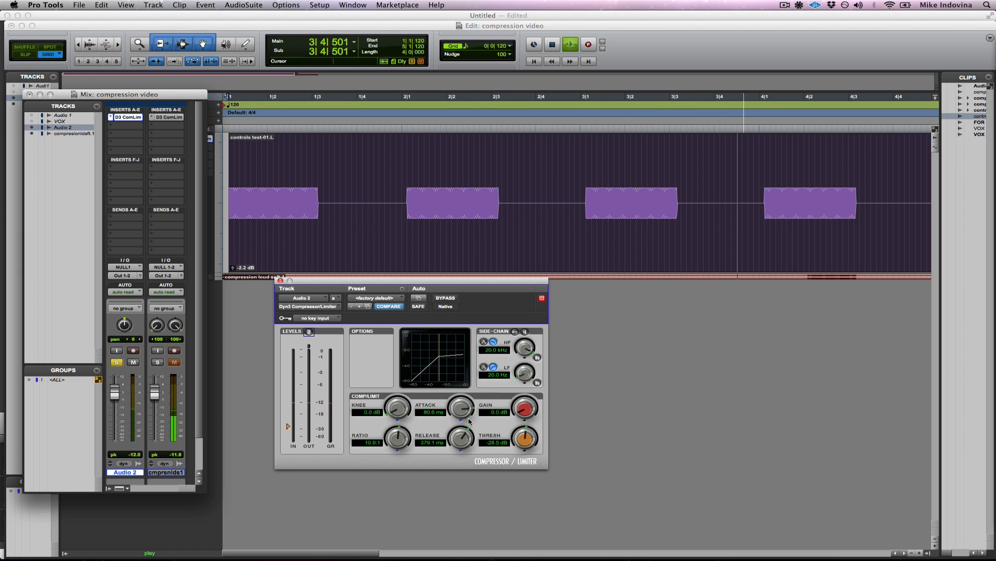
{"action": "key", "text": "space"}
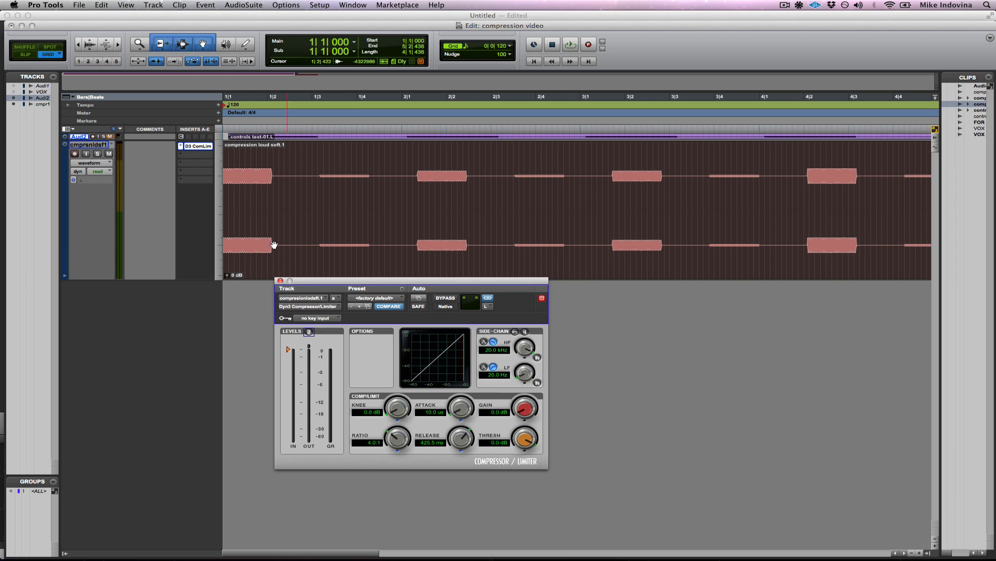
Bypass the compressor on the track holding the "compression loud soft" clip and play its loud and soft tones
{"action": "left_click", "coordinate": [445, 299]}
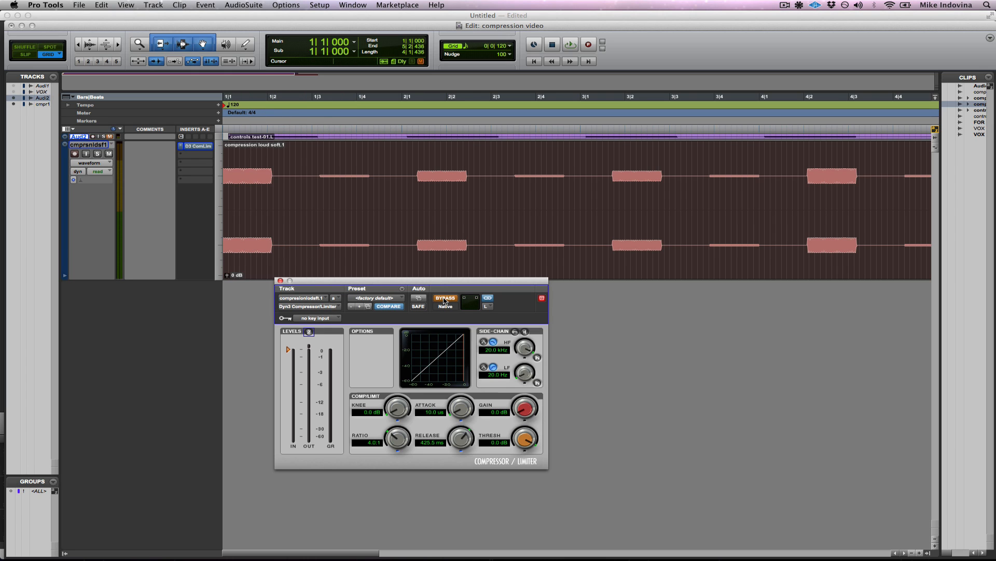
{"action": "key", "text": "space"}
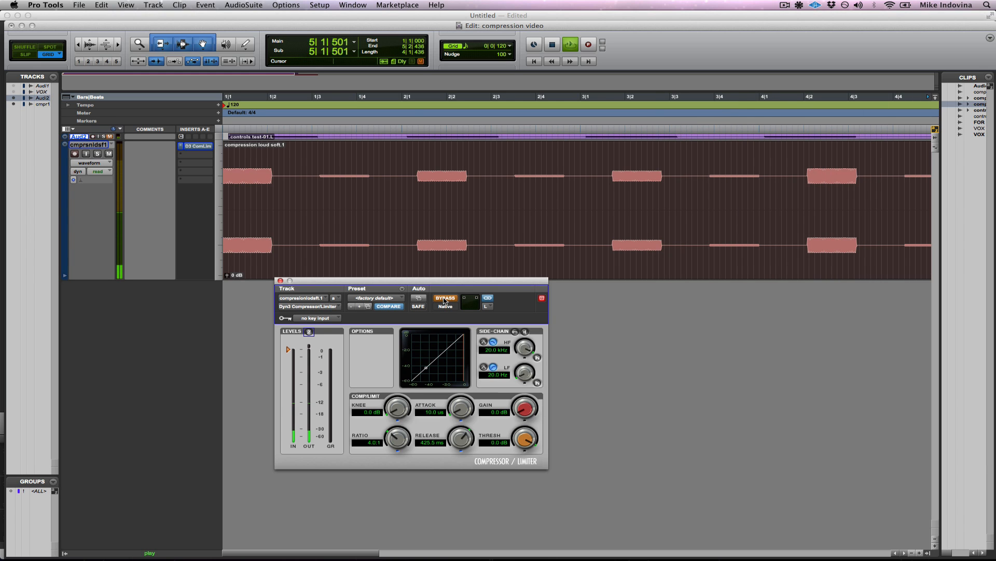
{"action": "key", "text": "space"}
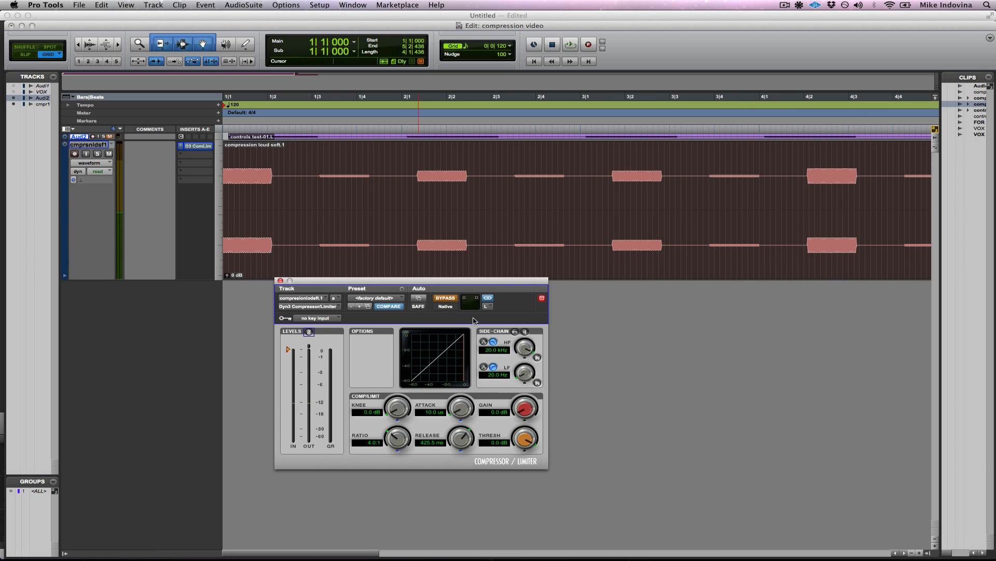
Reactivate the loud and soft track's compressor and lower its threshold to about -24.3 dB during playback
{"action": "left_click", "coordinate": [454, 302]}
{"action": "key", "text": "space"}
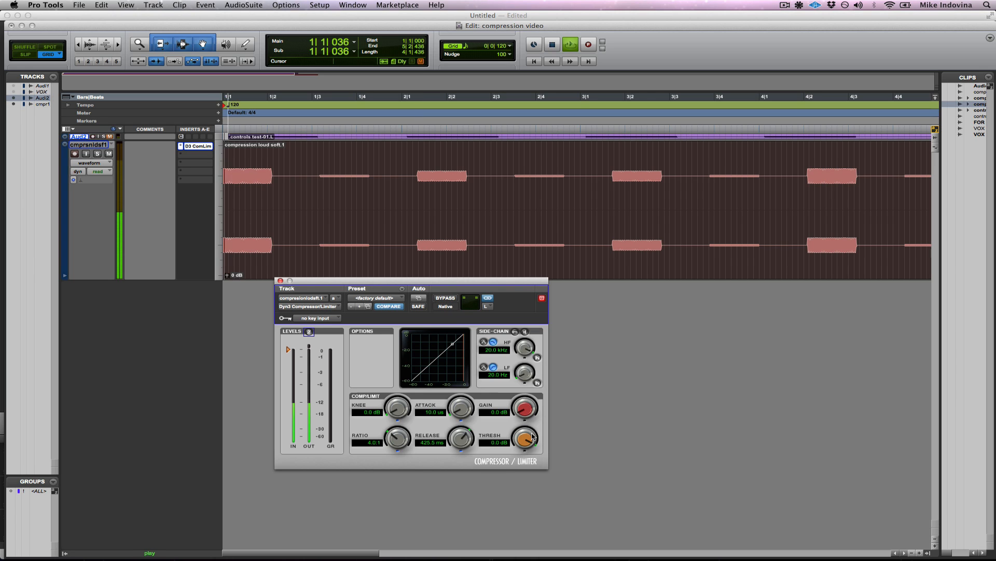
{"action": "left_click_drag", "start_coordinate": [534, 436], "coordinate": [519, 536]}
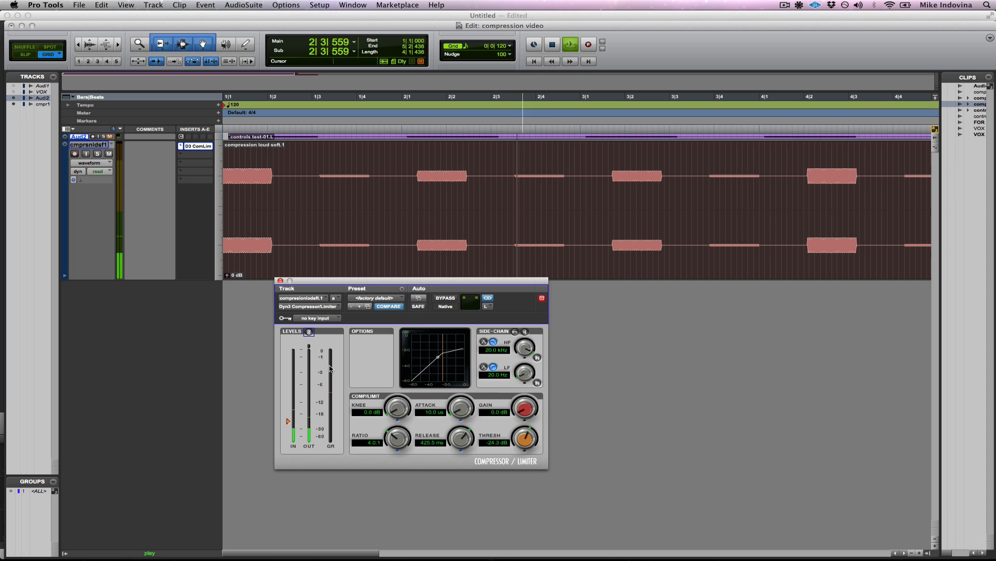
Lower the loud and soft track's compressor threshold to about -28.8 dB during playback, and stop playback
{"action": "left_click_drag", "start_coordinate": [524, 438], "coordinate": [525, 460]}
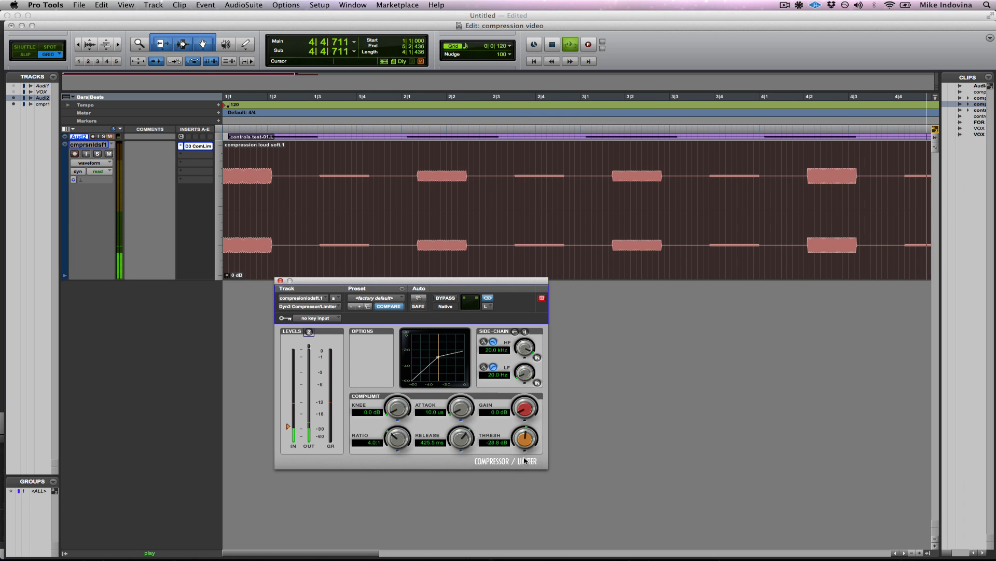
{"action": "key", "text": "space"}
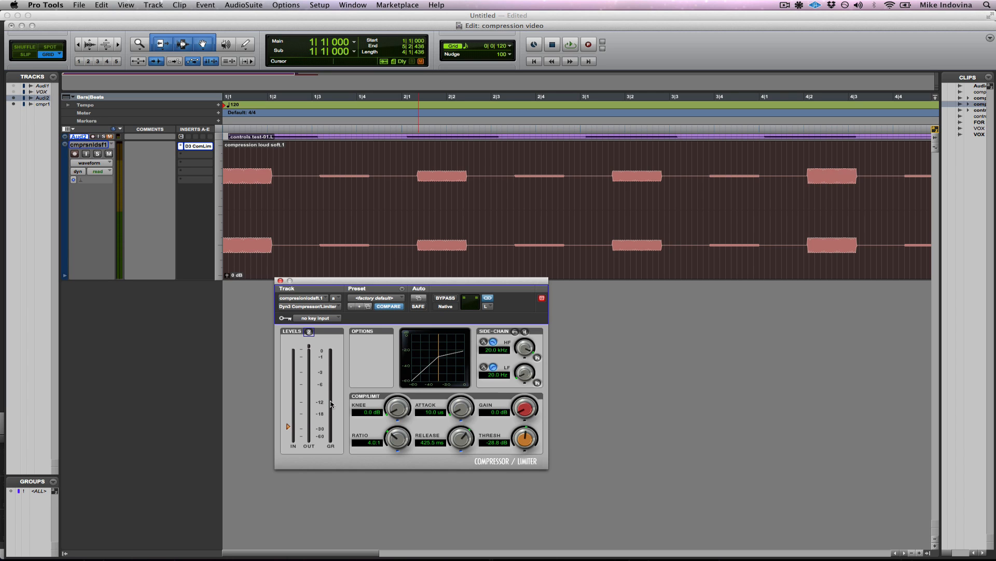
Play the loud and soft tones, raise the compressor's gain to about 12.2 dB, and stop playback
{"action": "key", "text": "space"}
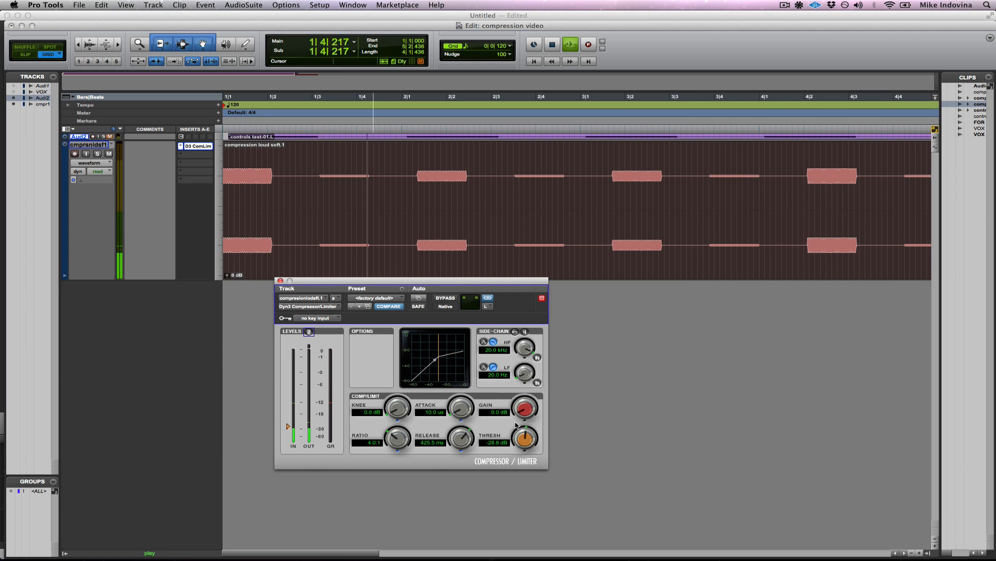
{"action": "left_click_drag", "start_coordinate": [522, 415], "coordinate": [543, 357]}
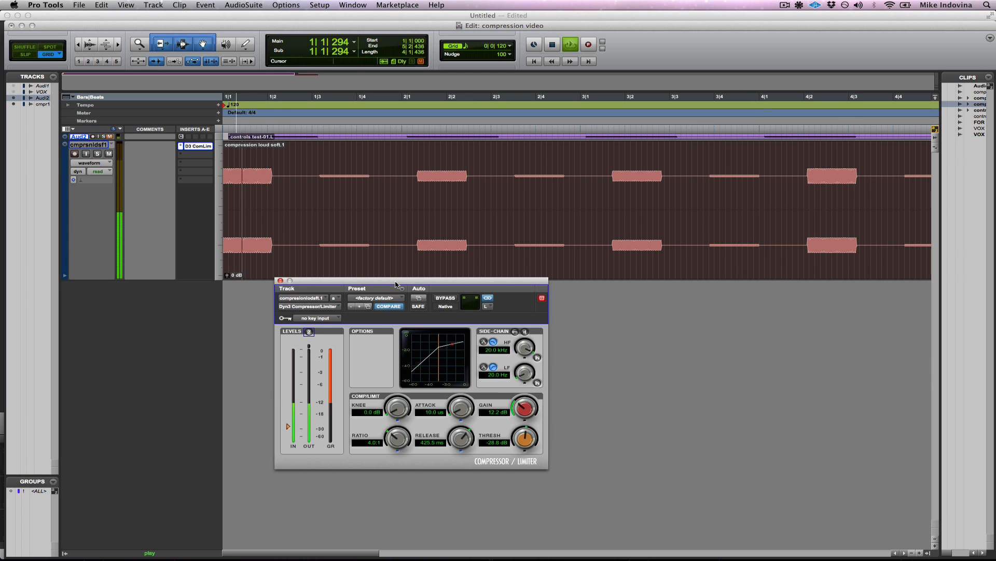
{"action": "key", "text": "space"}
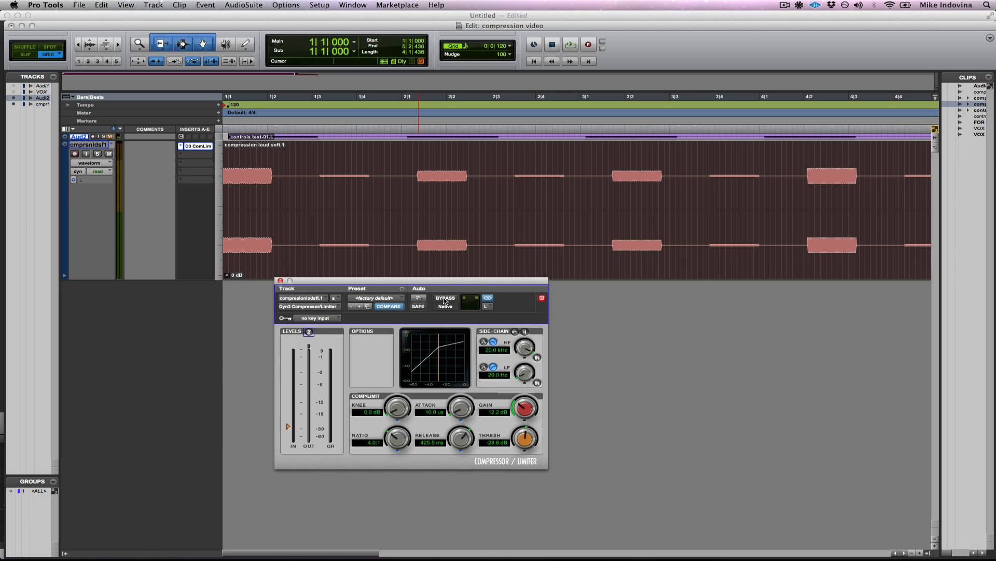
Play the tones again and compare them by bypassing the compressor and reactivating it during playback
{"action": "key", "text": "space"}
{"action": "left_click", "coordinate": [444, 298]}
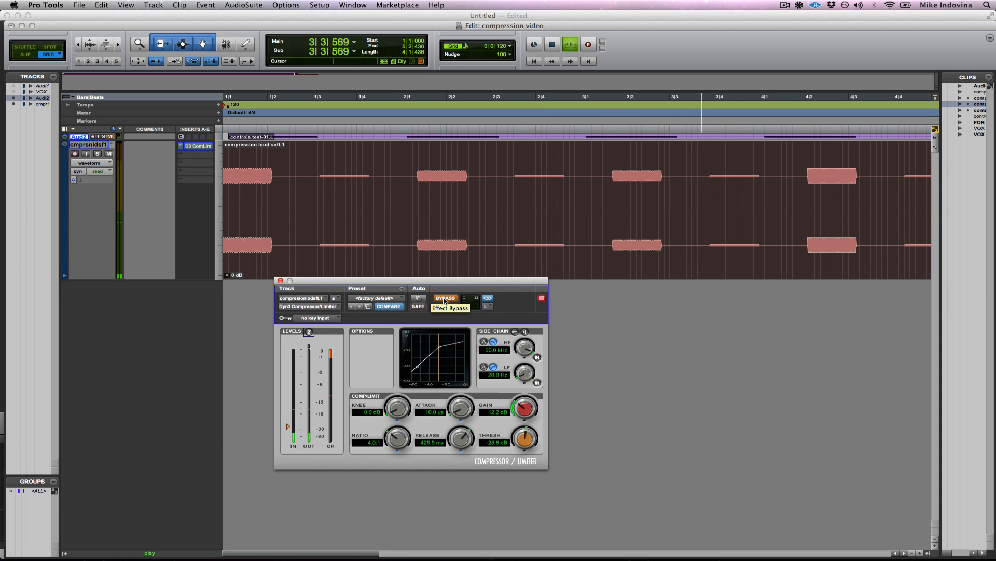
{"action": "left_click", "coordinate": [444, 298]}
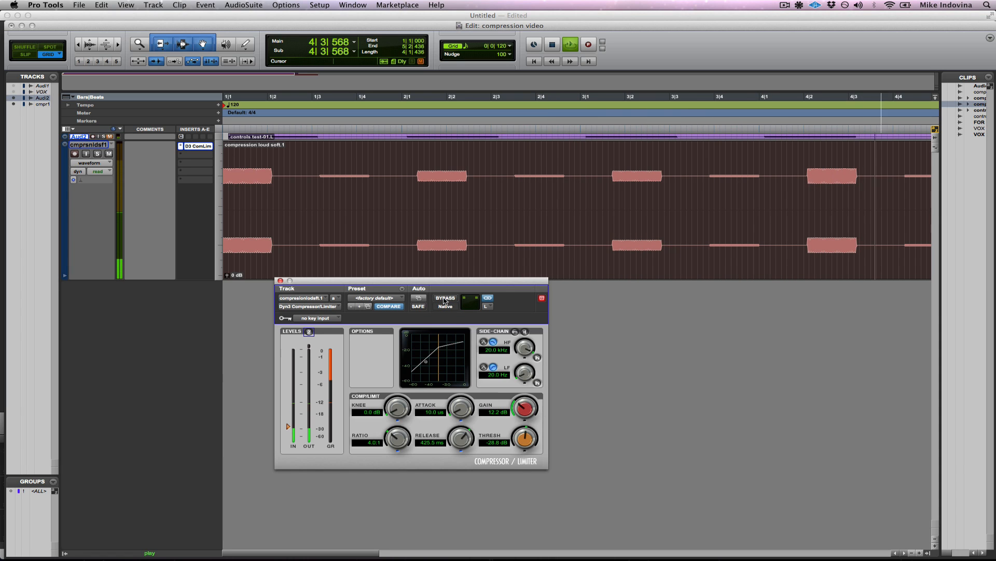